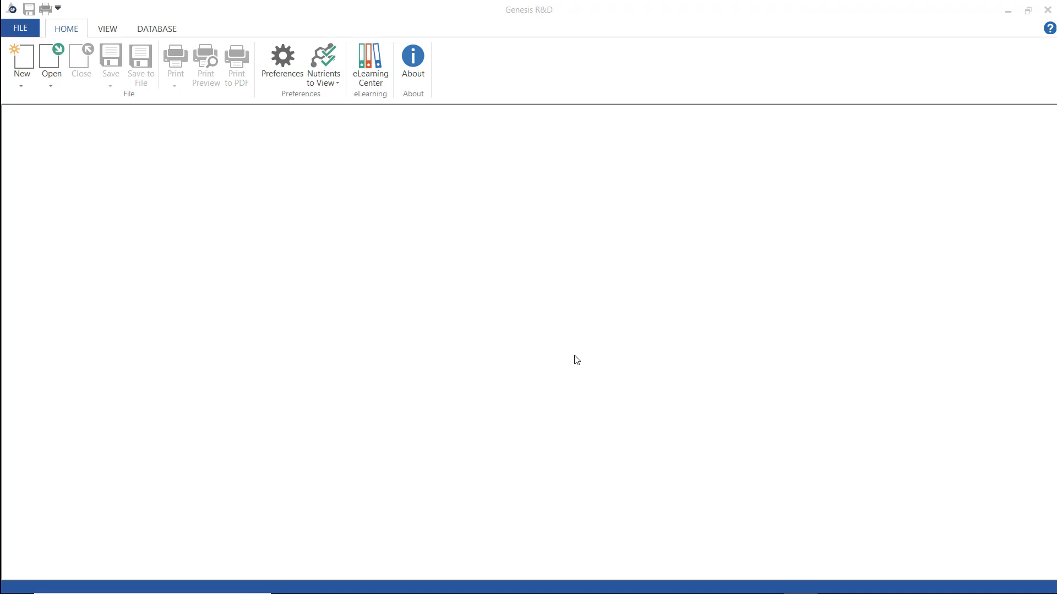
- Create a new menu label named "Sample Cafe Menu"
left_click(25, 87)
left_click(67, 174)
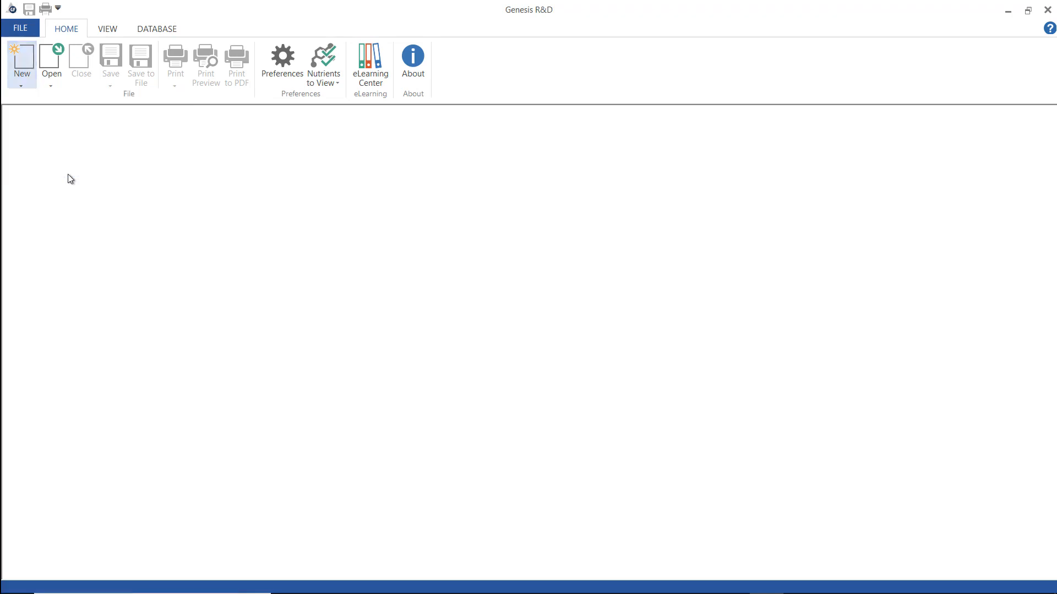
type("S")
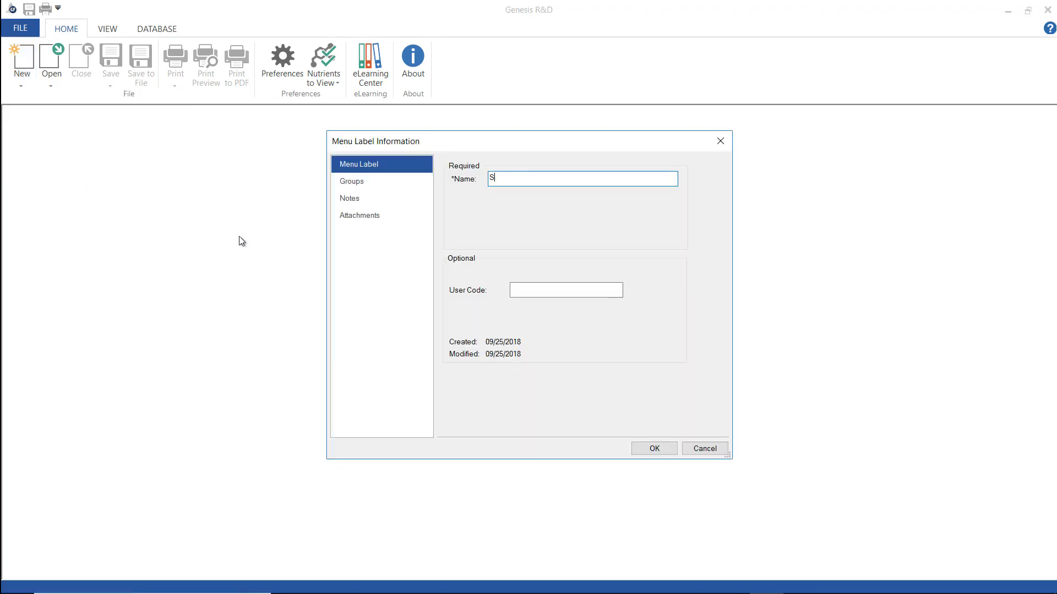
type("ample Cafe Menu")
left_click(655, 448)
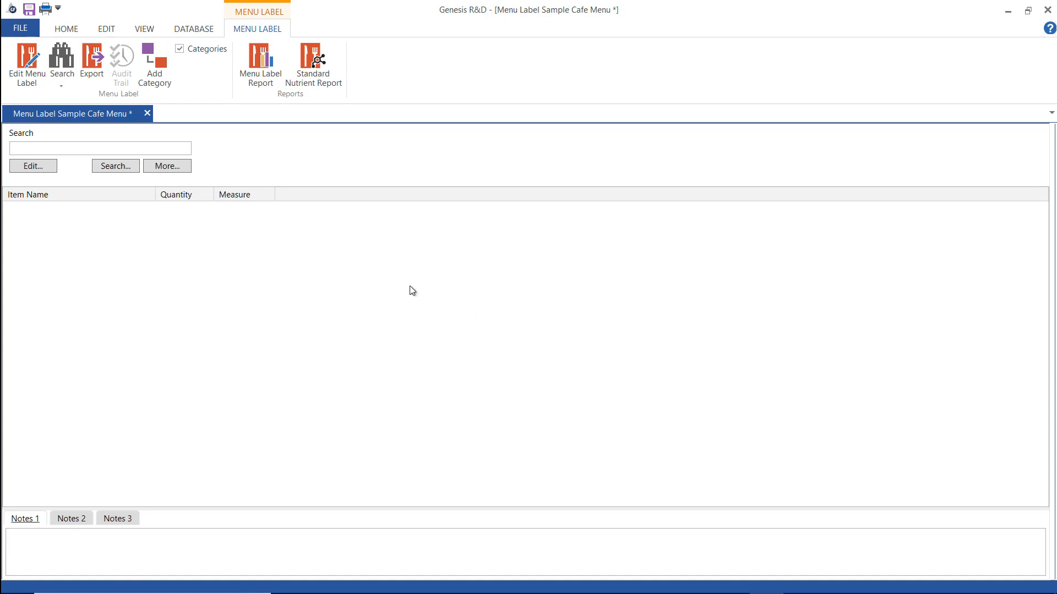
- Add Calories as a nutrient column in the Foodlist Entry Columns preferences
left_click(74, 31)
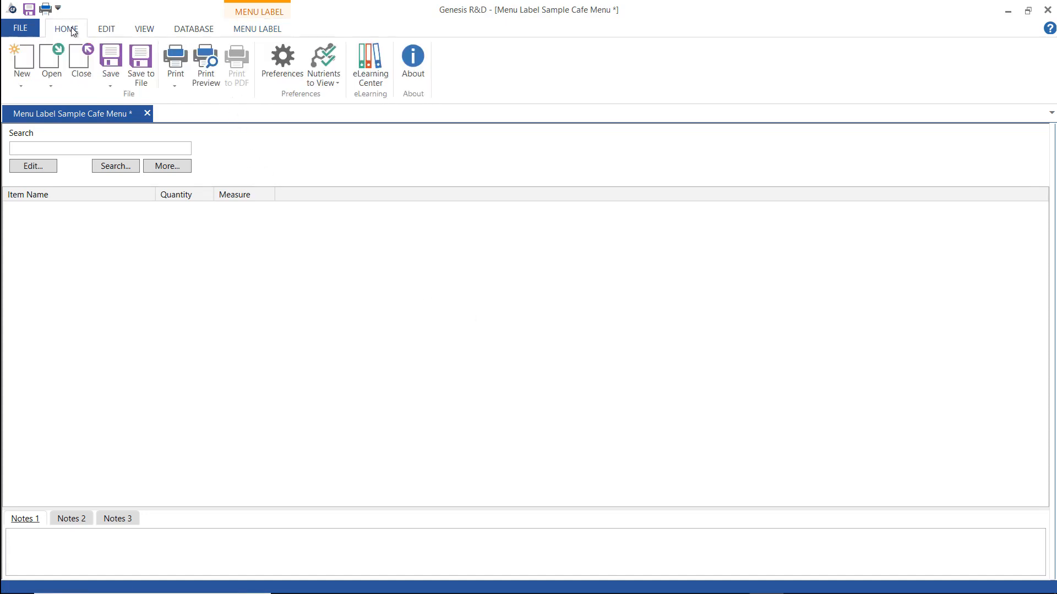
left_click(269, 62)
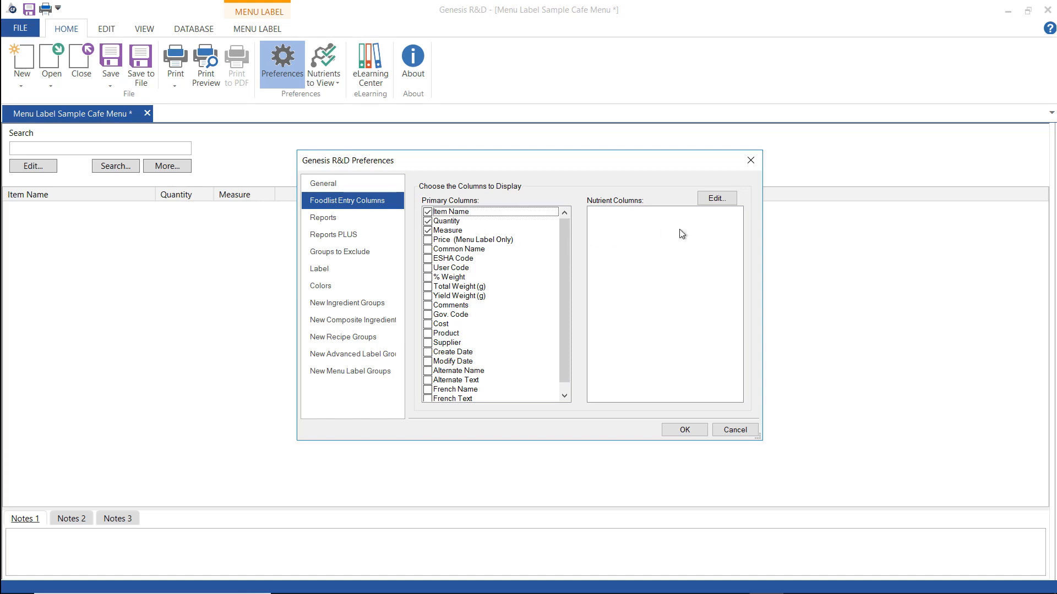
left_click(710, 205)
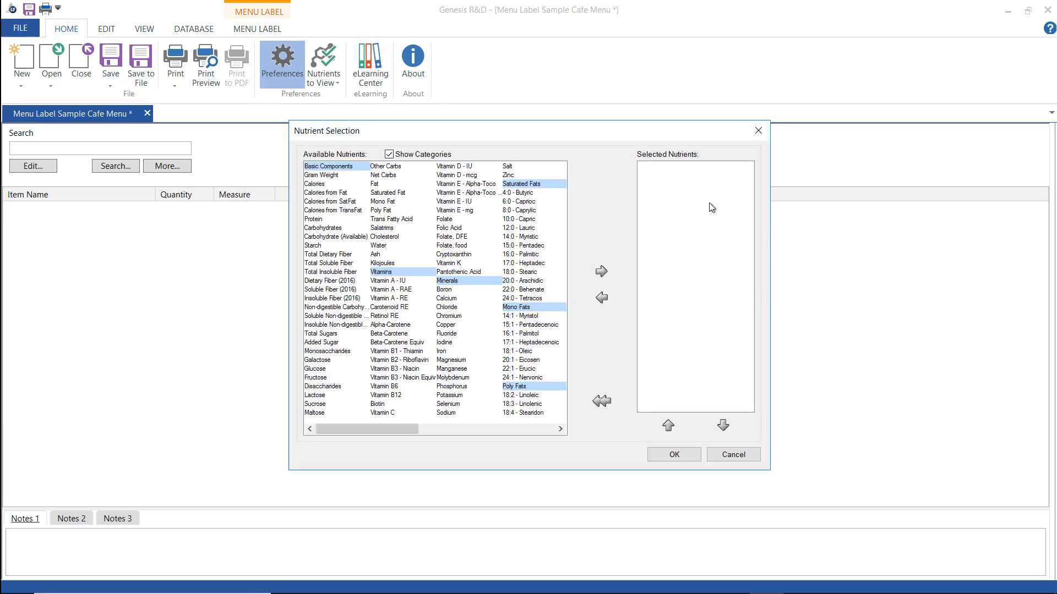
double_click(322, 186)
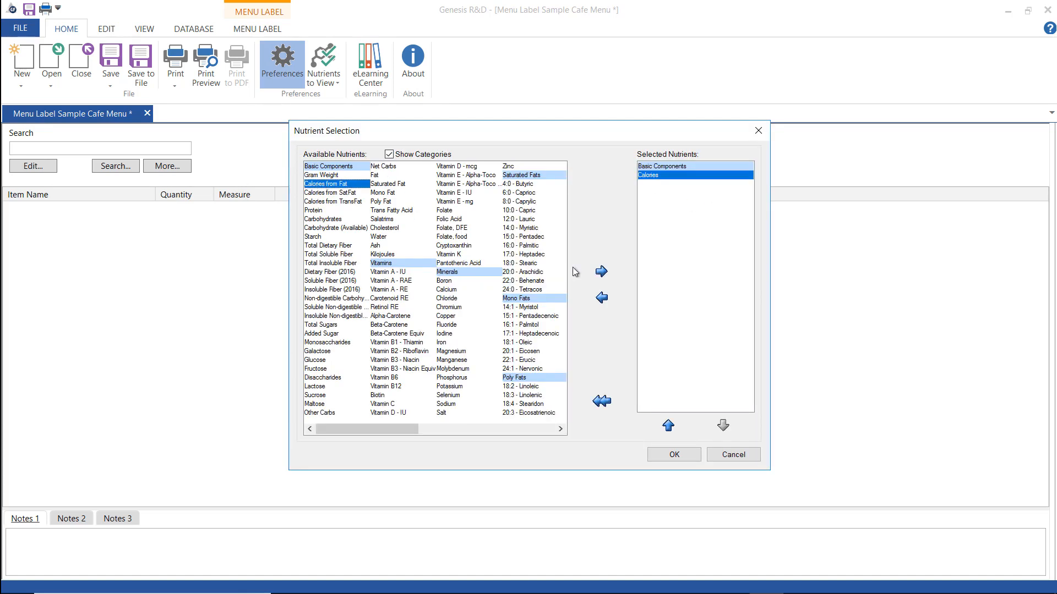
left_click(673, 456)
left_click(677, 430)
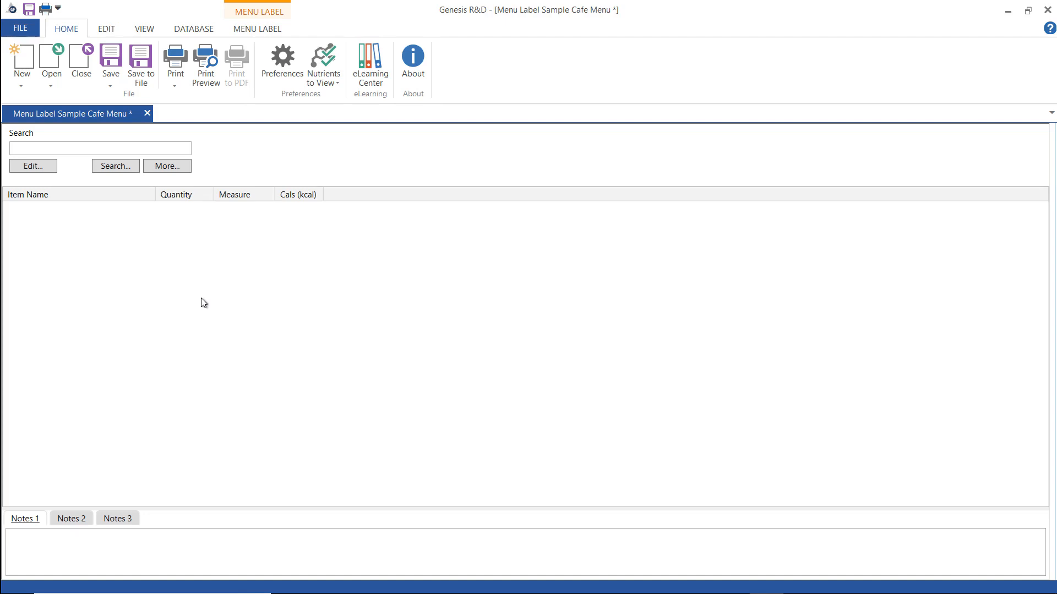
- Add a category to the empty menu label and name it "Pies", keeping Show Calorie Ranges enabled
right_click(80, 247)
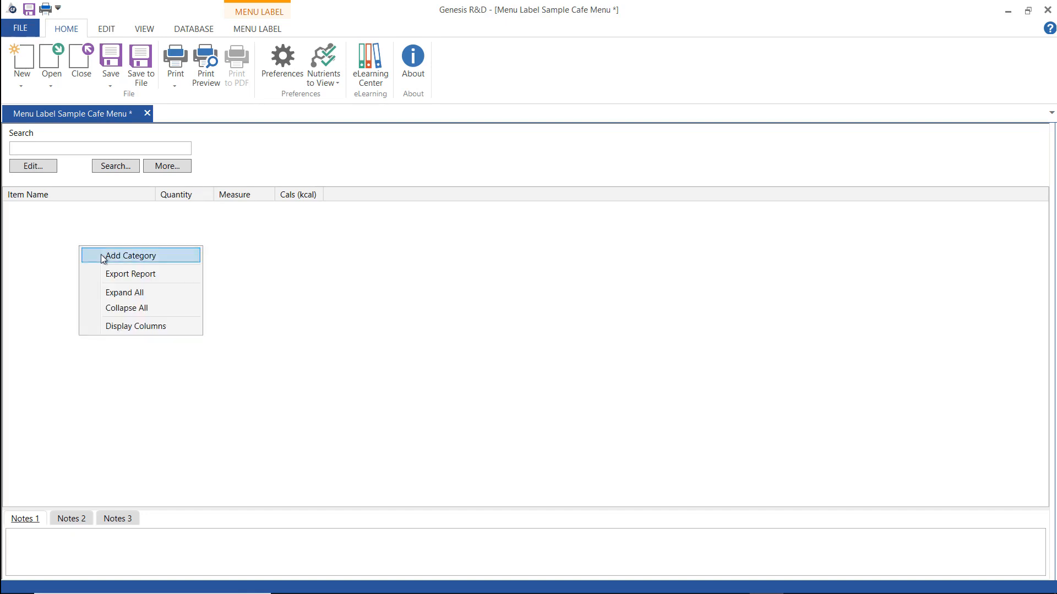
left_click(102, 257)
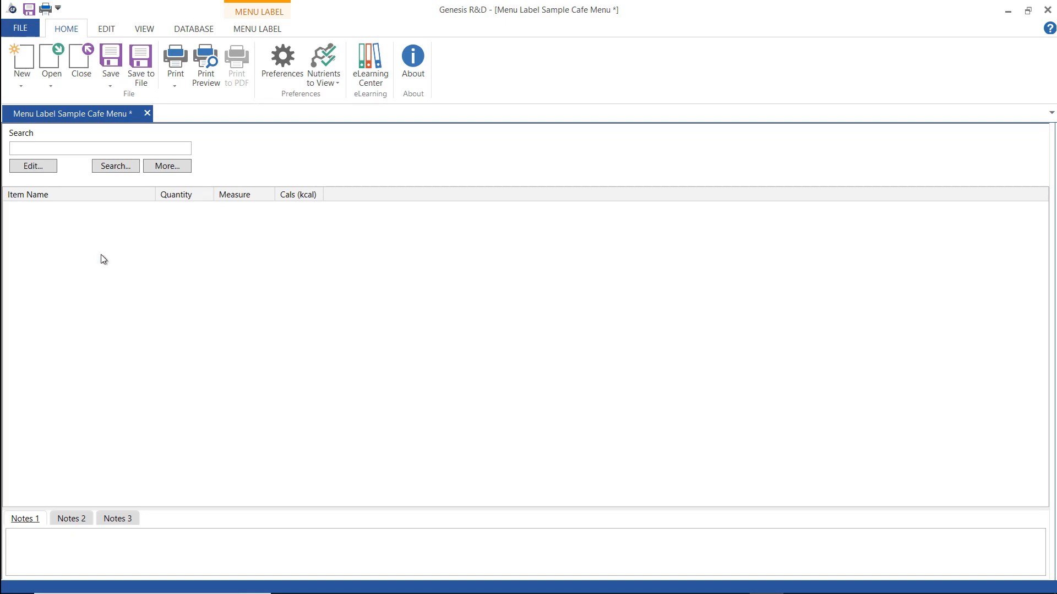
left_click(73, 211)
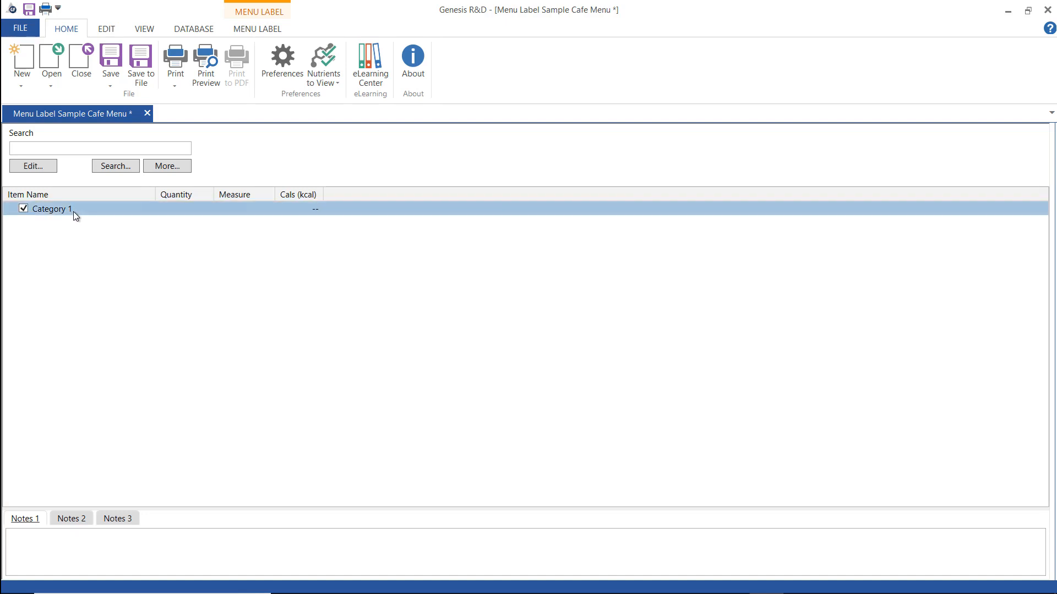
double_click(74, 212)
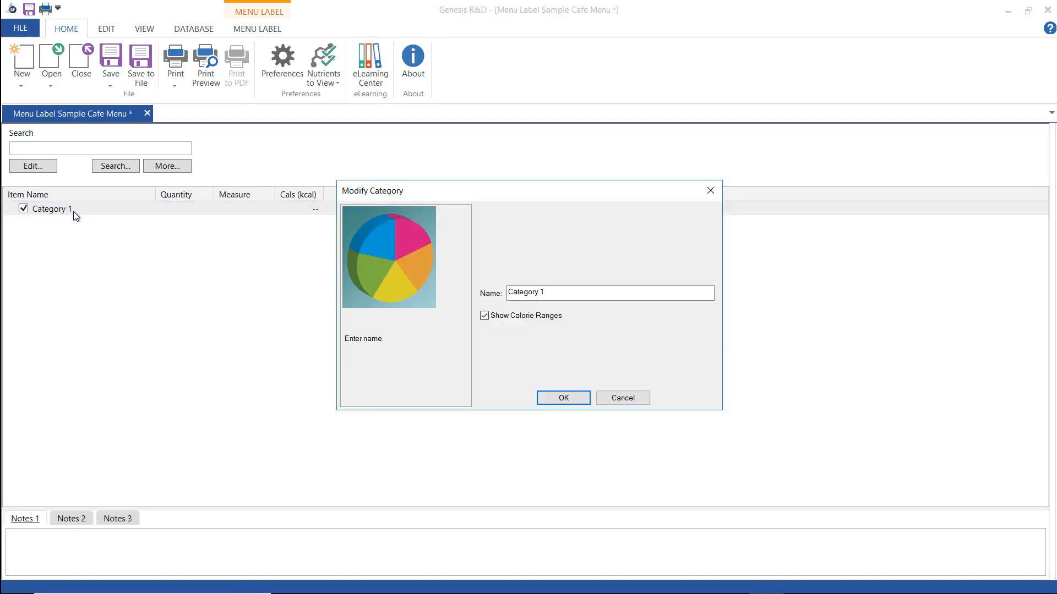
left_click_drag(553, 292, 459, 279)
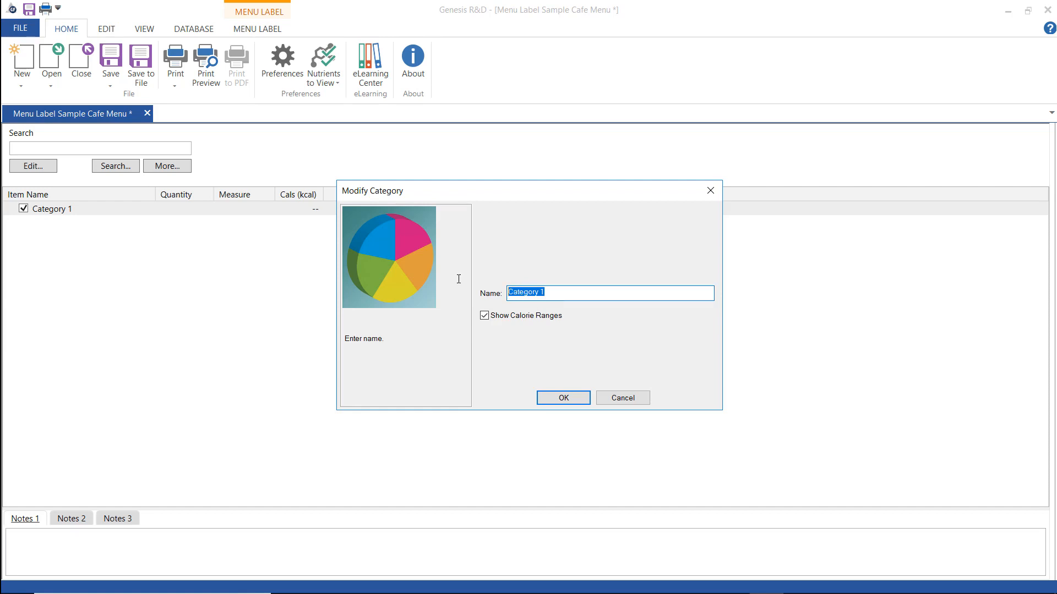
type("Pies")
left_click(556, 398)
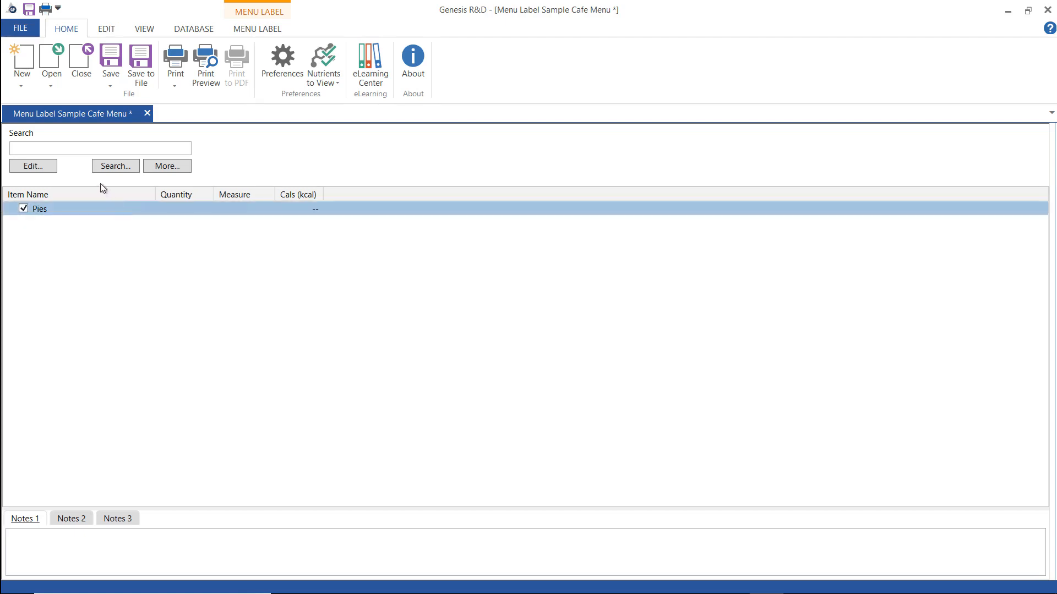
- Search for "Lemon pie" and add the Lemon Pie recipe to the Pies category
left_click(93, 148)
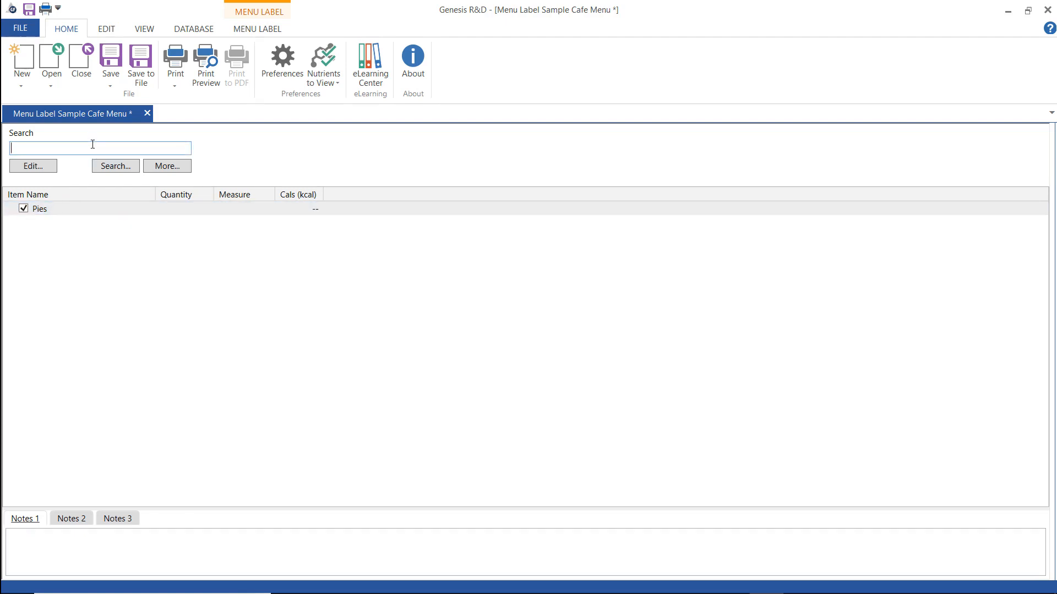
type("Lemon pie")
key("Return")
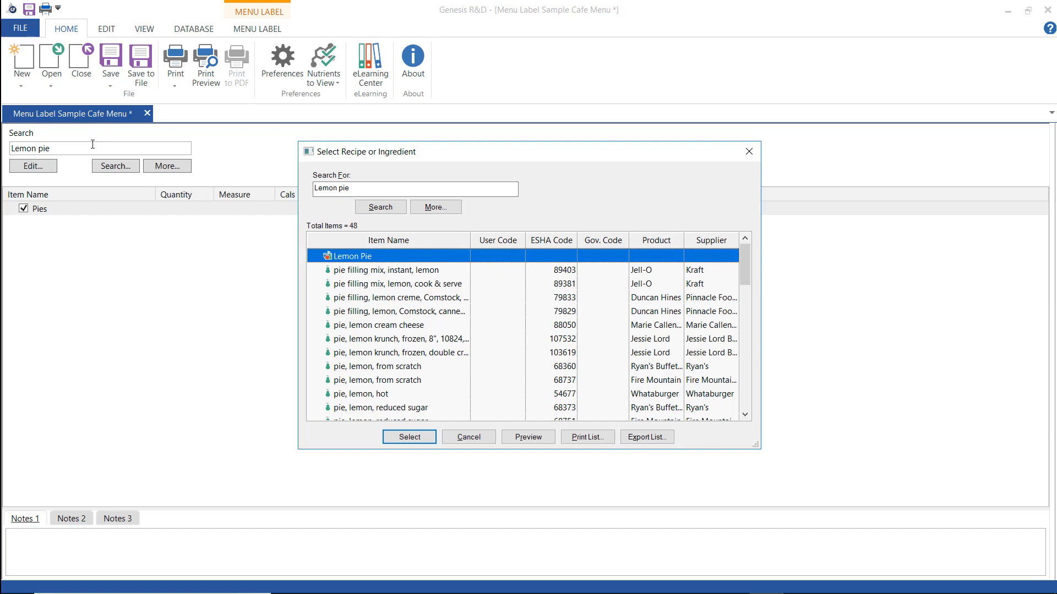
key("Return")
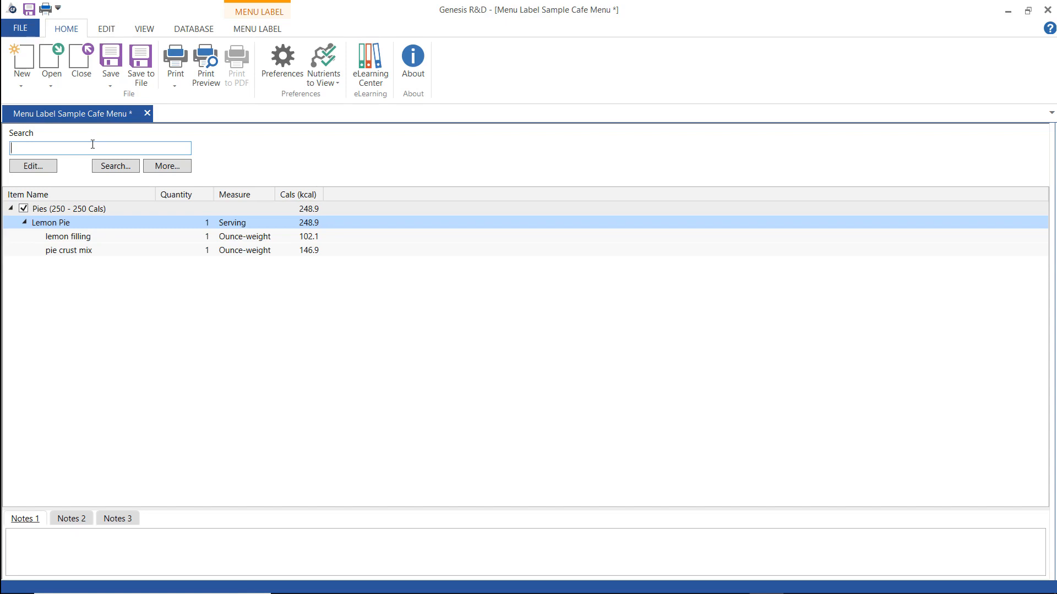
- Add the Strawberry Rhubarb Pie and Pumpkin Pie recipes to the Pies category, searching for "Straw pie" and "pumpkin pie"
type("Straw pie")
key("Return")
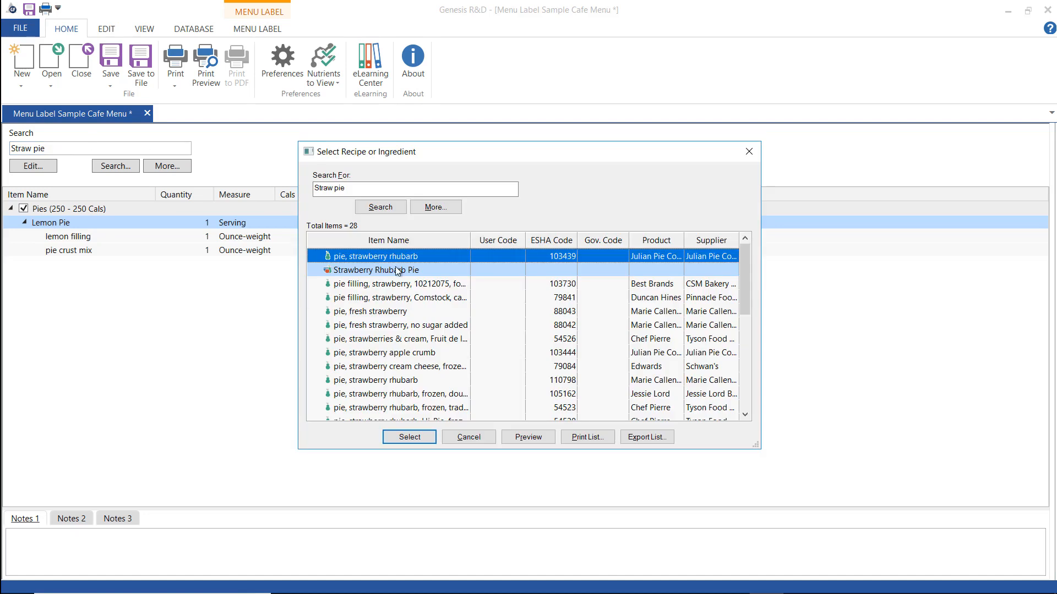
left_click(398, 270)
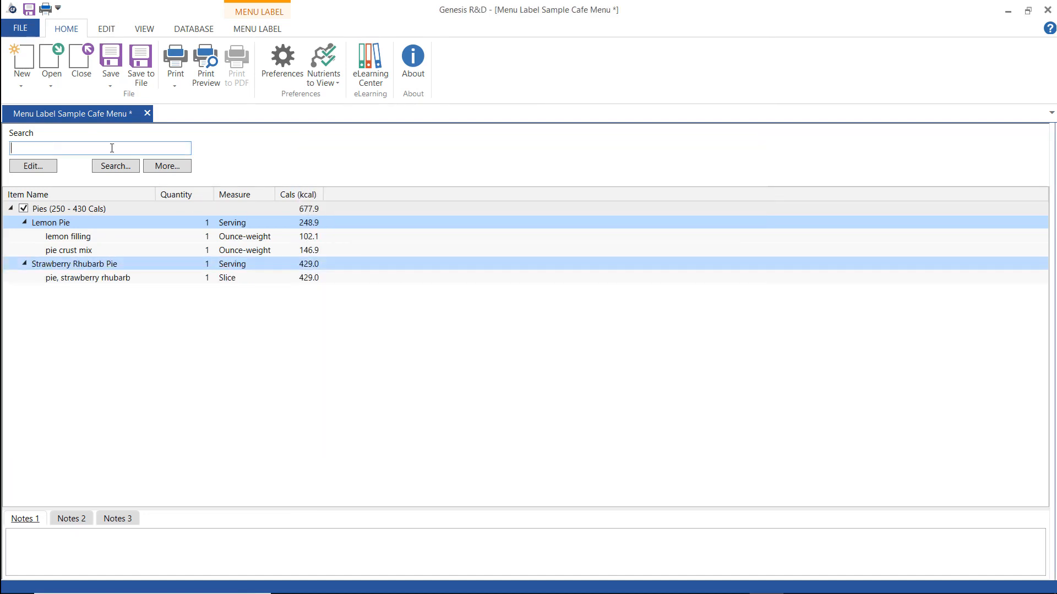
type("pumpkin pie")
key("Return")
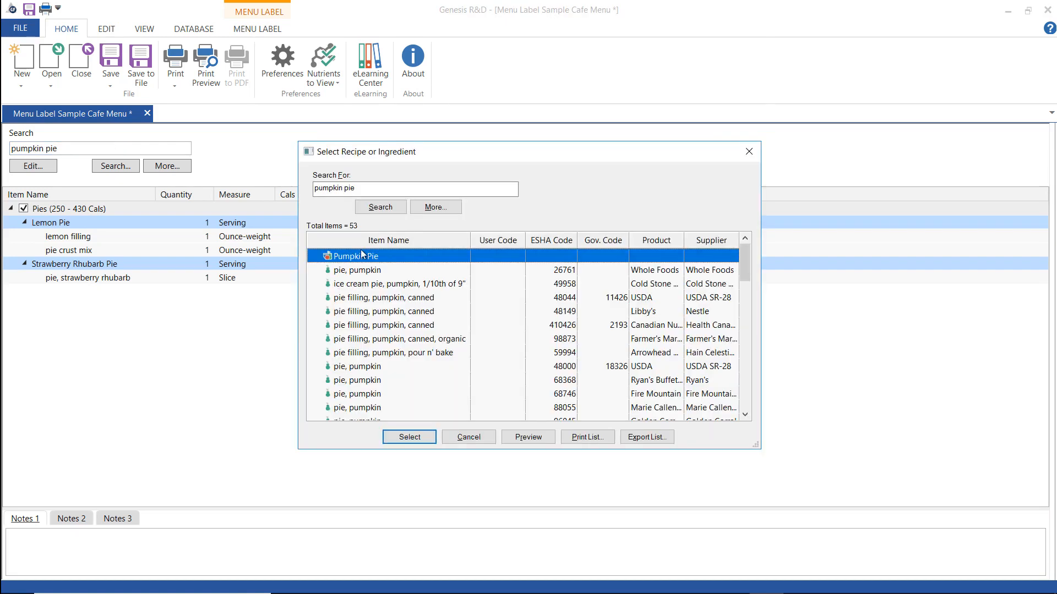
double_click(365, 256)
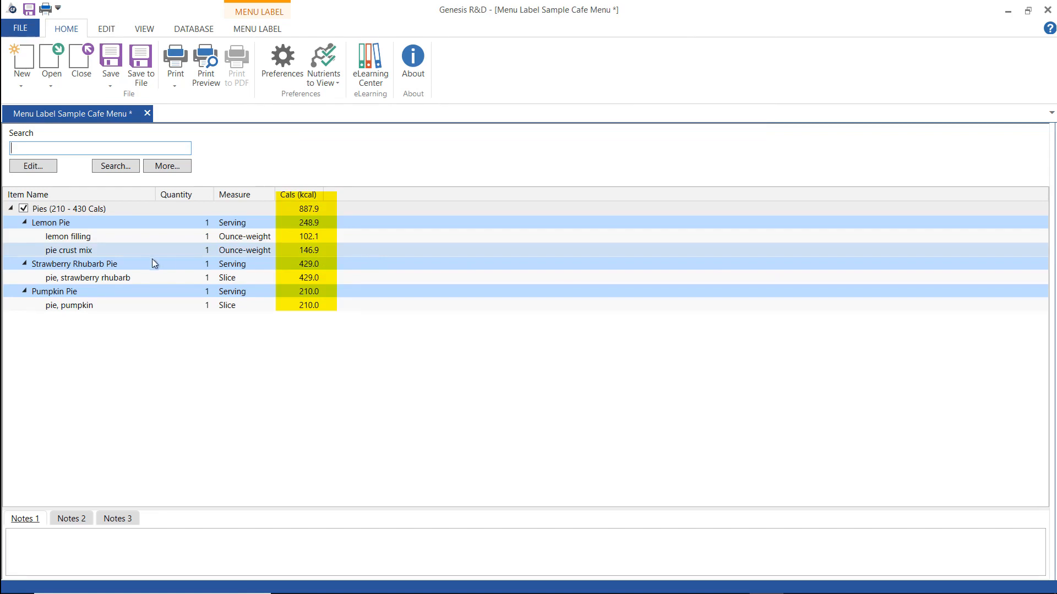
- Collapse the Strawberry Rhubarb Pie and Pumpkin Pie entries, and add a category named "Cakes" with Show Calorie Ranges turned off
left_click(24, 264)
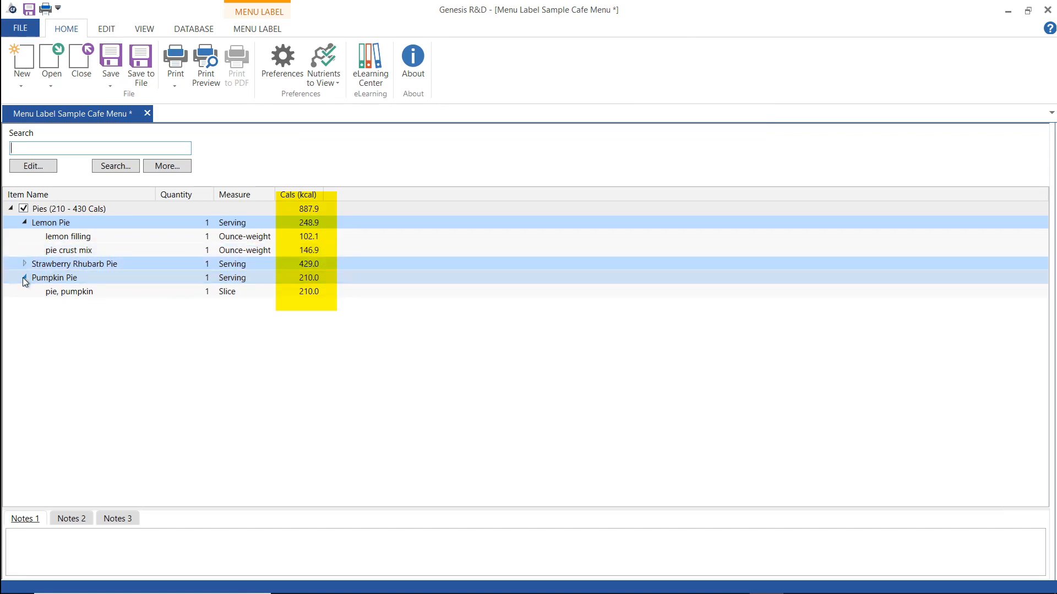
left_click(24, 277)
right_click(49, 314)
left_click(70, 325)
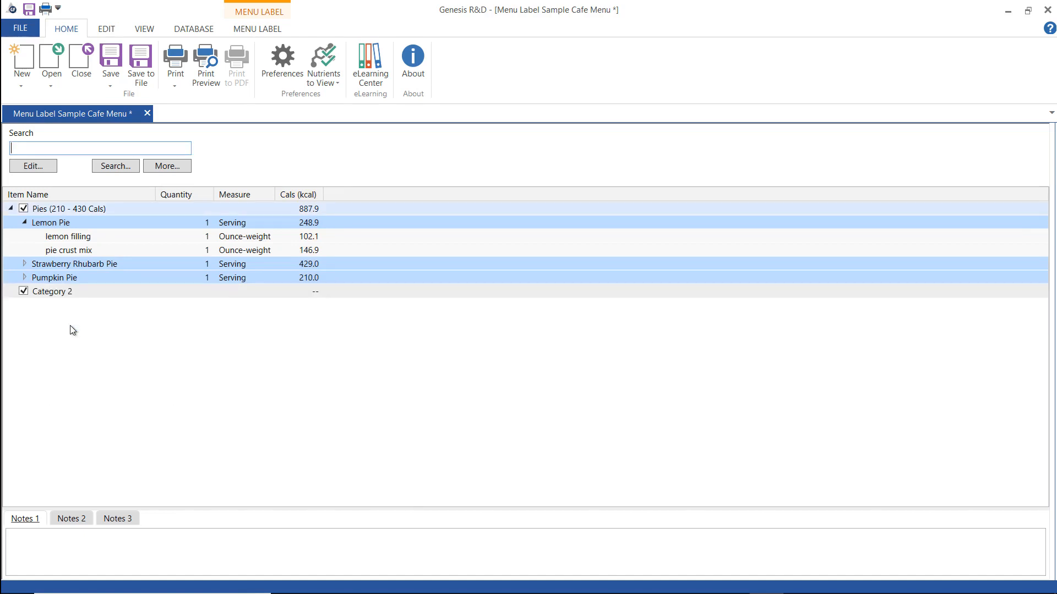
double_click(62, 293)
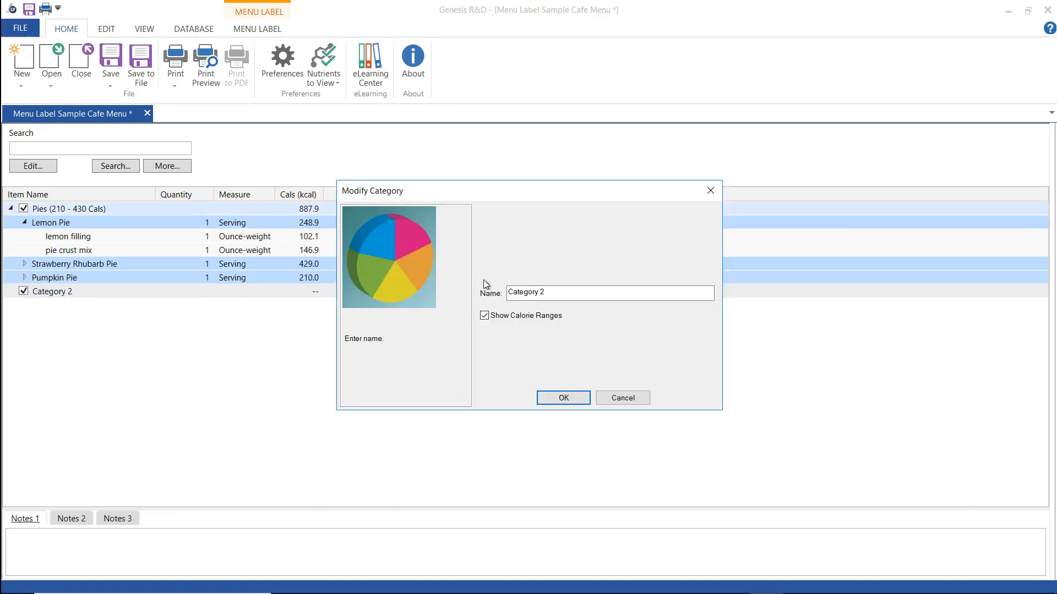
left_click_drag(556, 290, 467, 286)
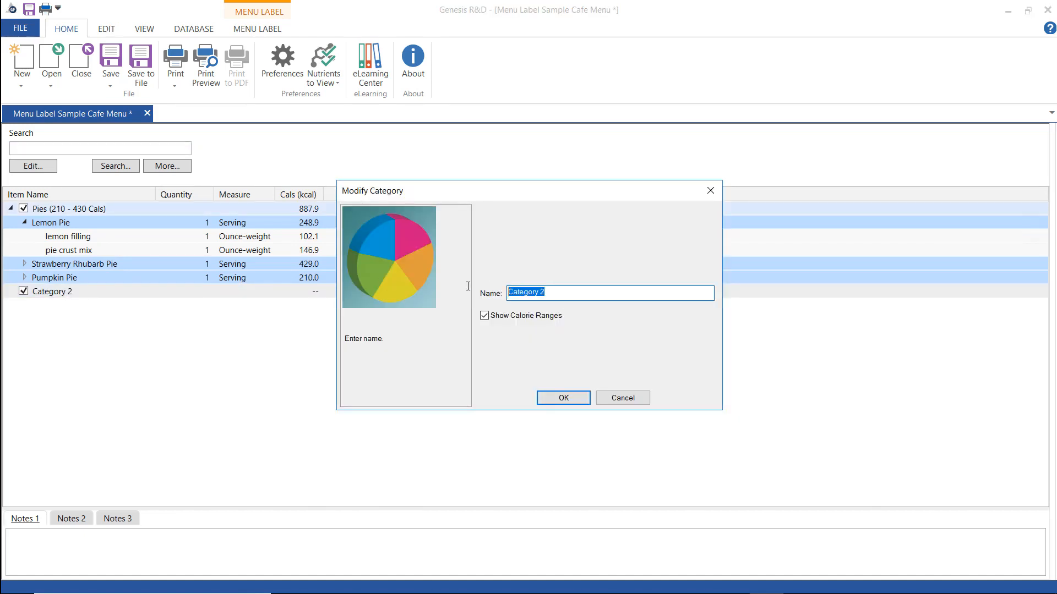
type("Cakes")
left_click(483, 317)
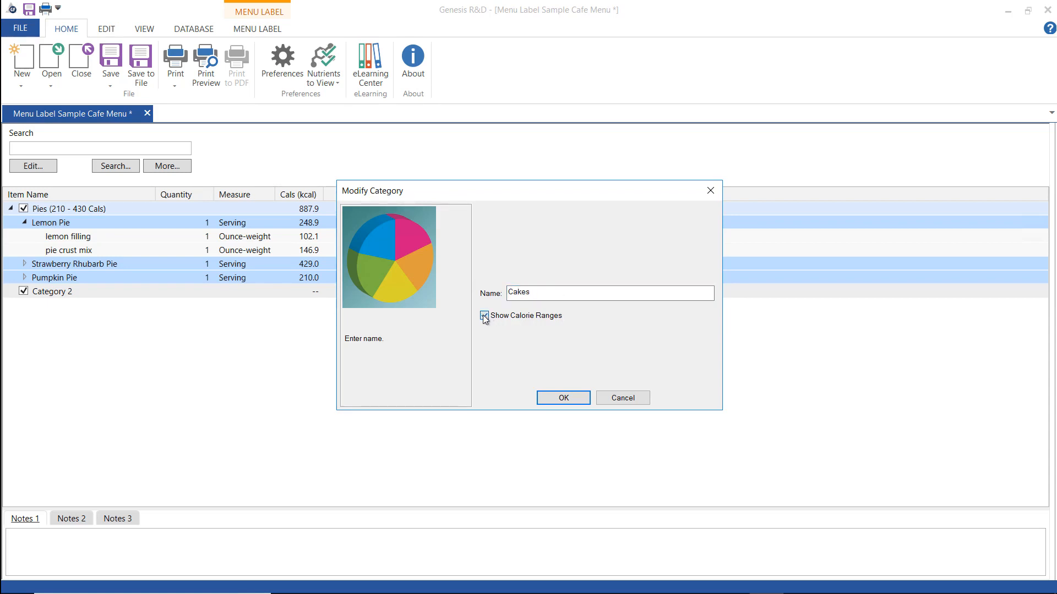
left_click(556, 402)
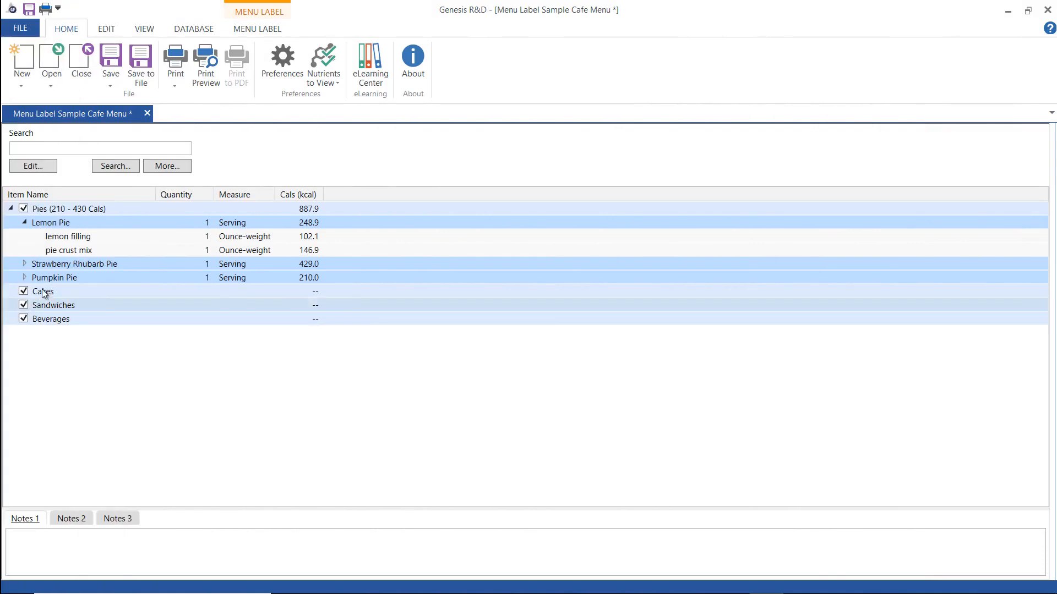
- Search for "red velvet cake" and add the Red Velvet Cake recipe to the Cakes category
left_click(61, 149)
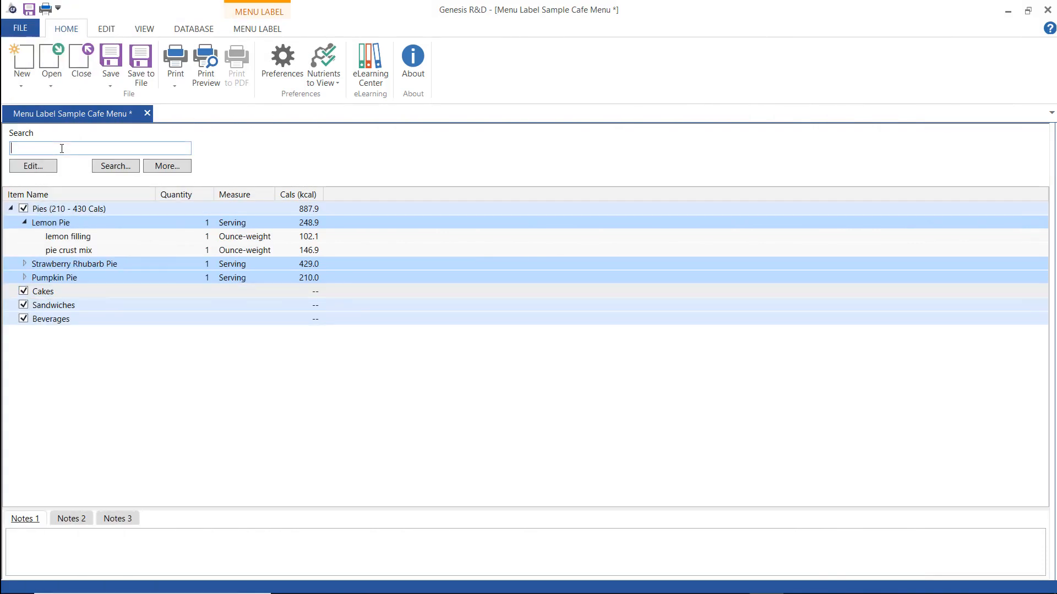
type("red velvet cake")
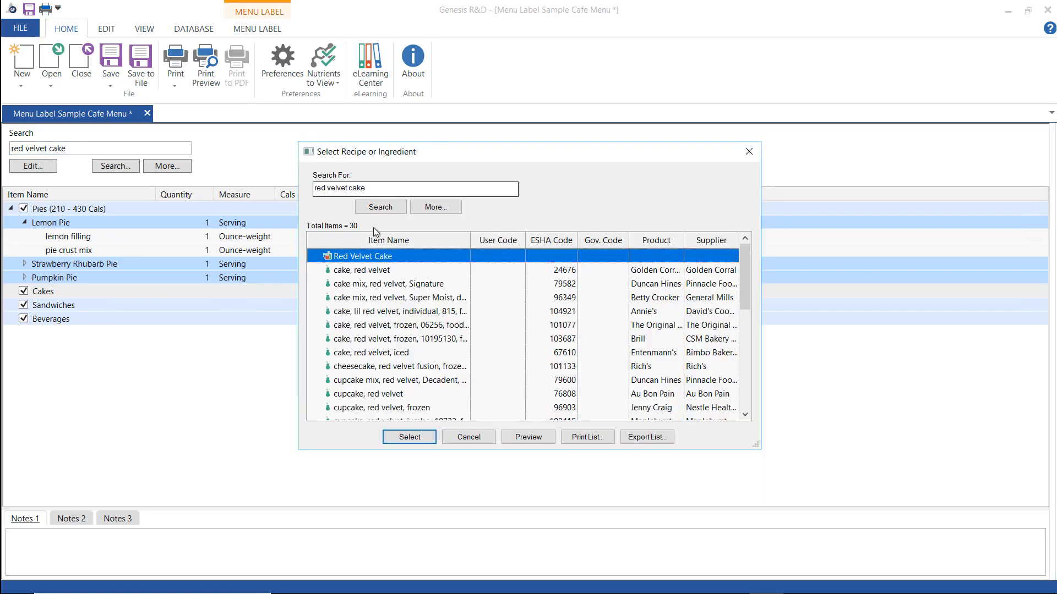
double_click(363, 256)
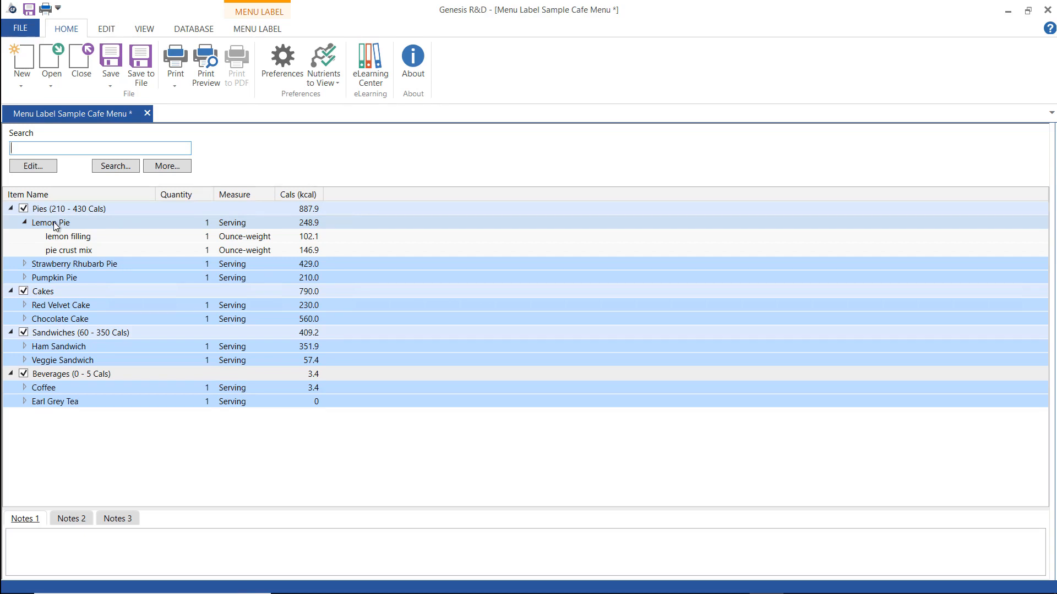
- Set the price of the Lemon Pie item to $4
double_click(54, 222)
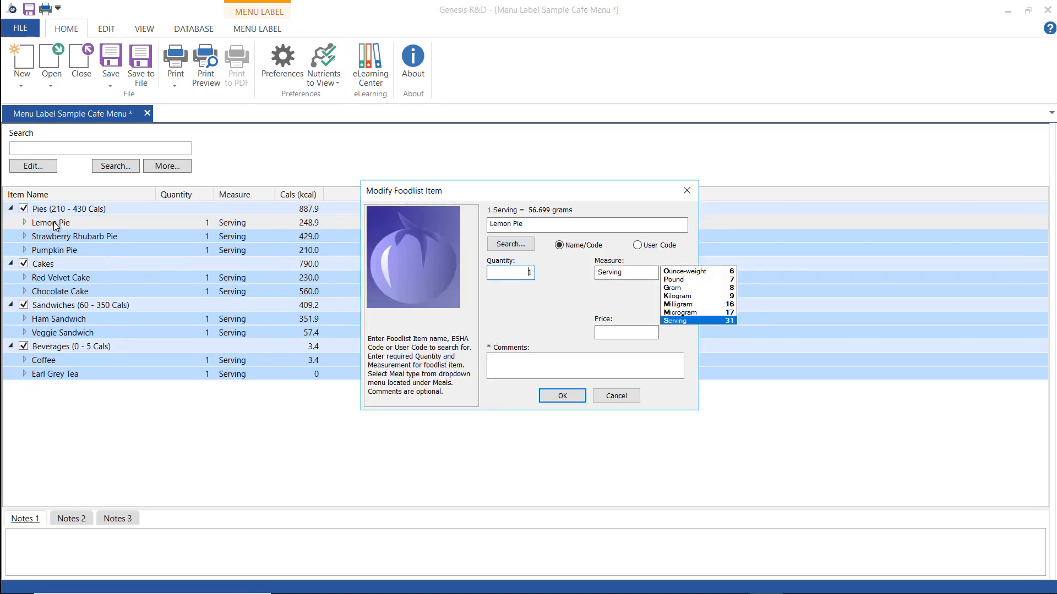
left_click(612, 331)
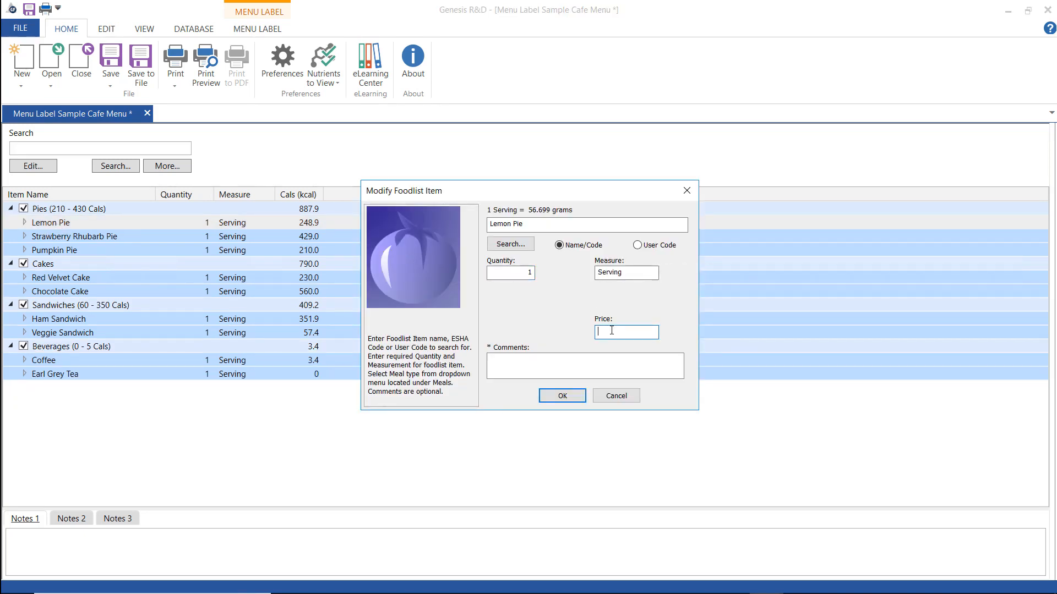
type("$4")
left_click(564, 399)
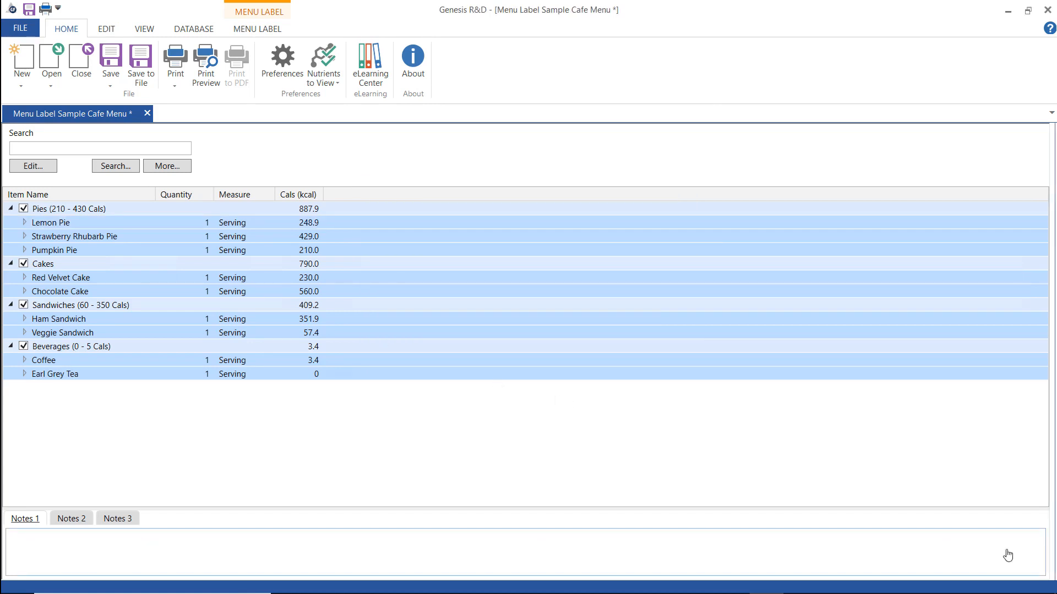
- Open the Menu Label Report for the Sample Cafe Menu
left_click(264, 29)
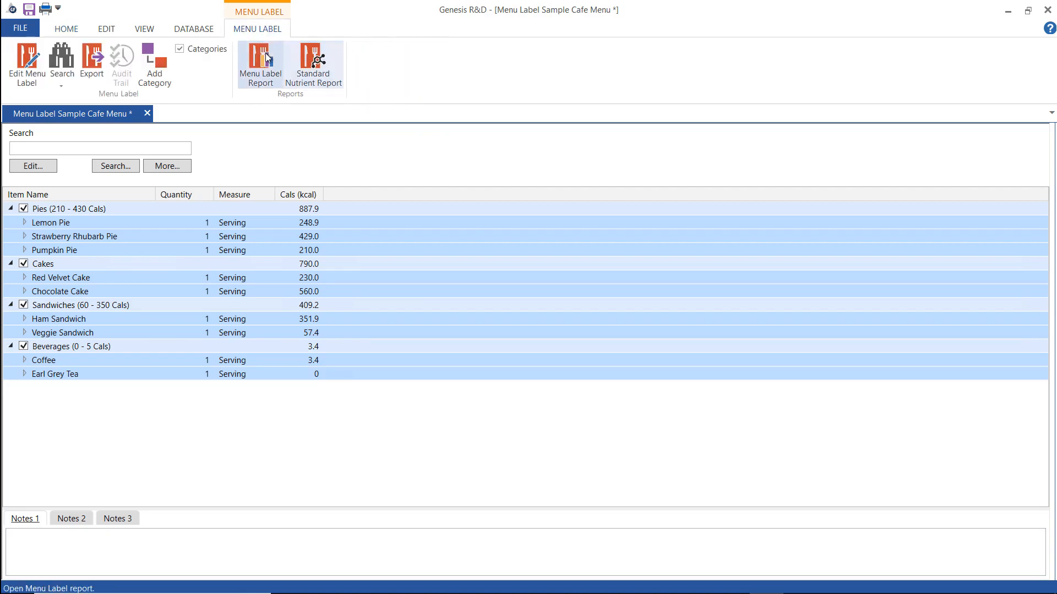
left_click(265, 53)
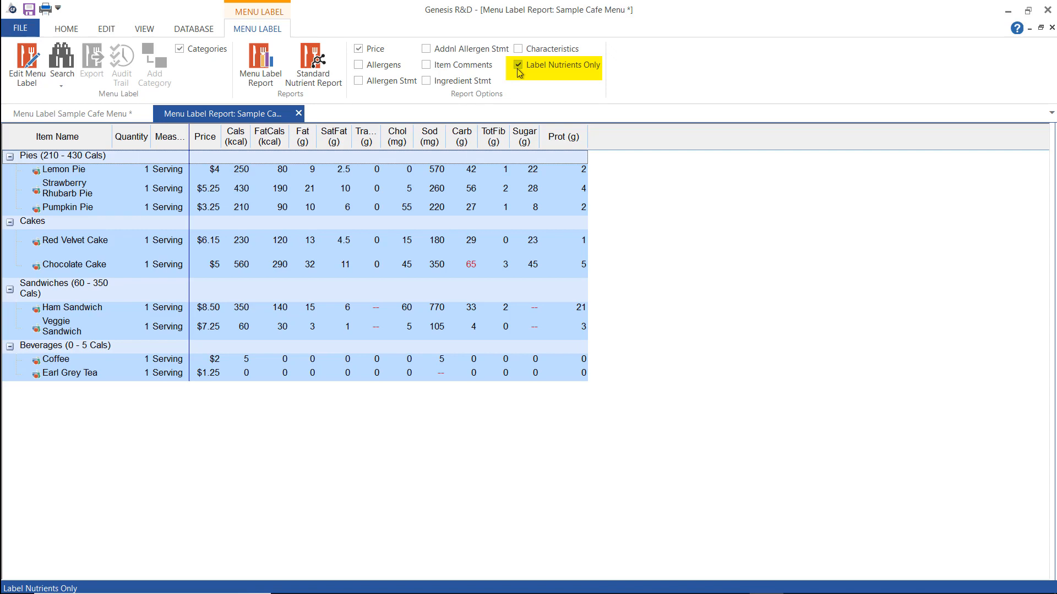
- Turn off Label Nutrients Only for the report and replace all selected nutrients in the Nutrients to View list with Calories alone
left_click(518, 71)
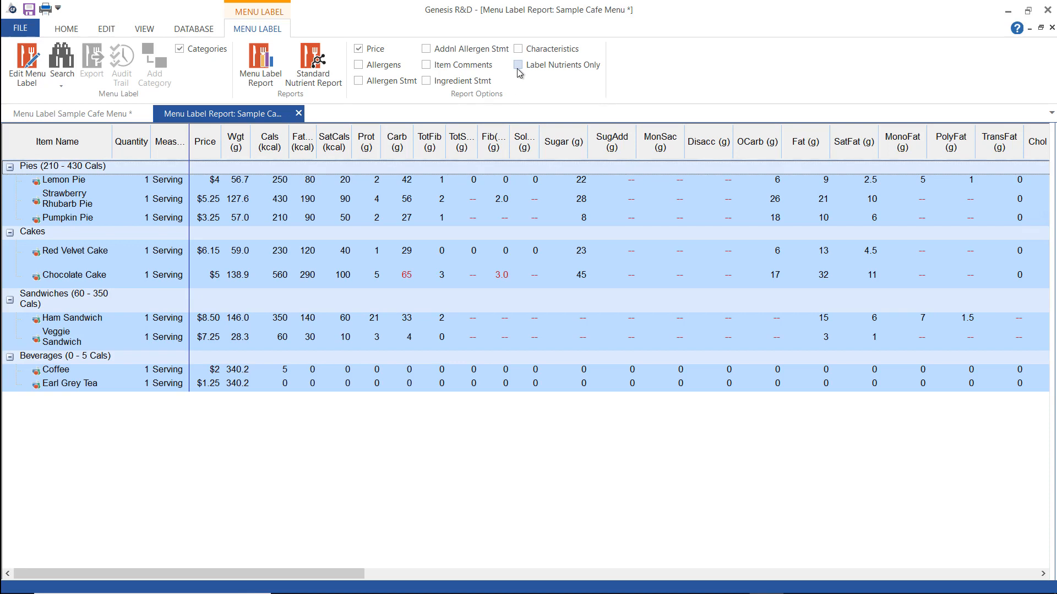
left_click(71, 27)
left_click(315, 69)
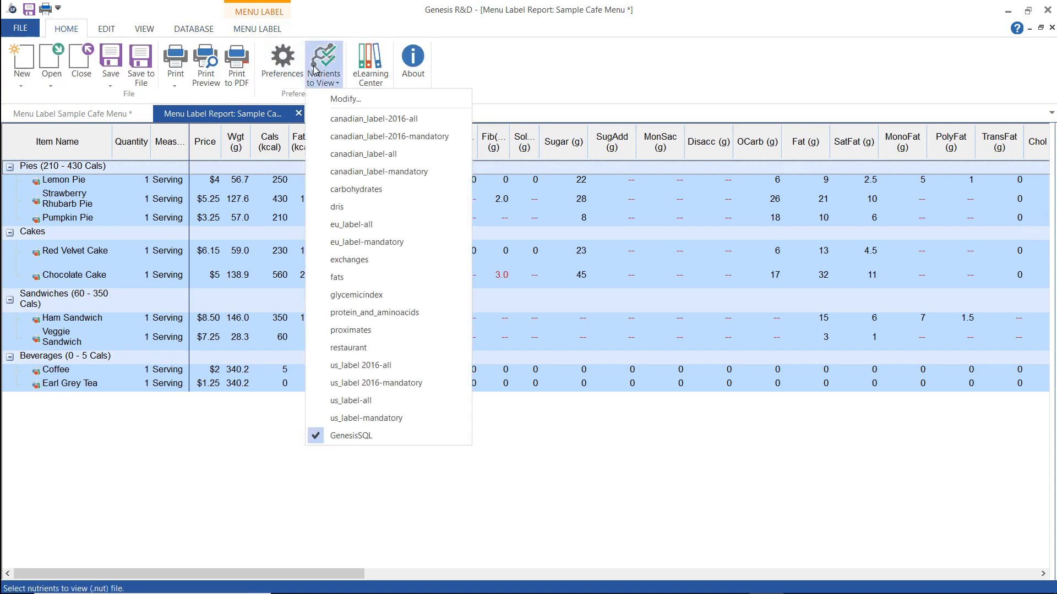
left_click(343, 100)
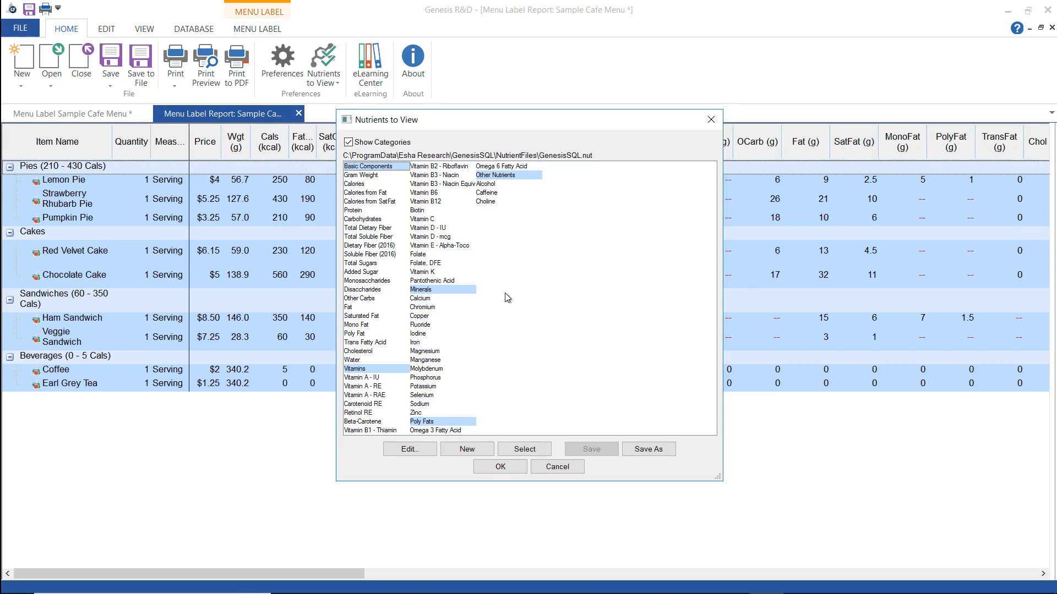
left_click(422, 450)
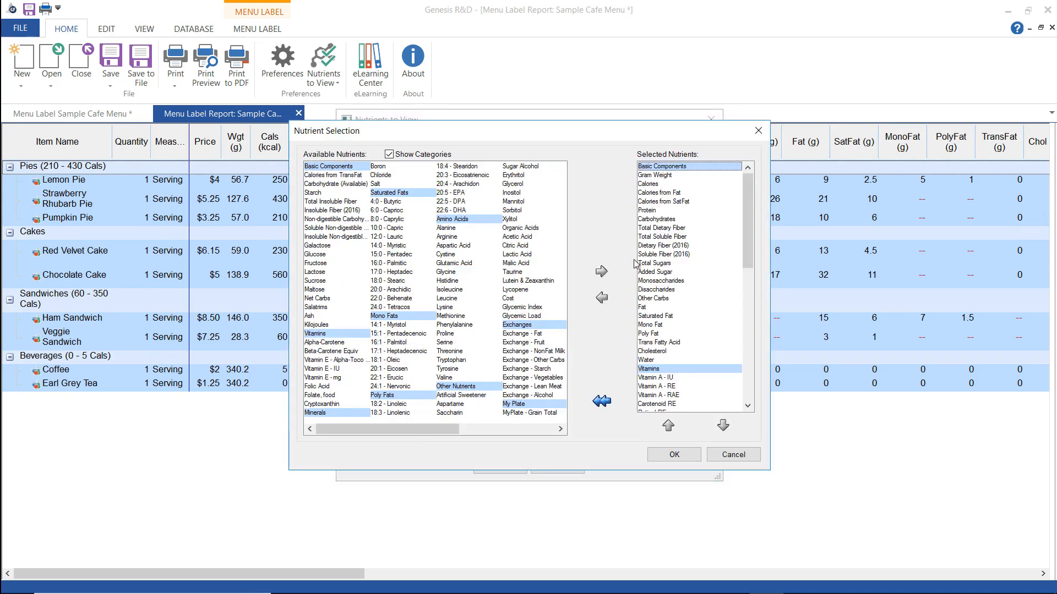
left_click(604, 403)
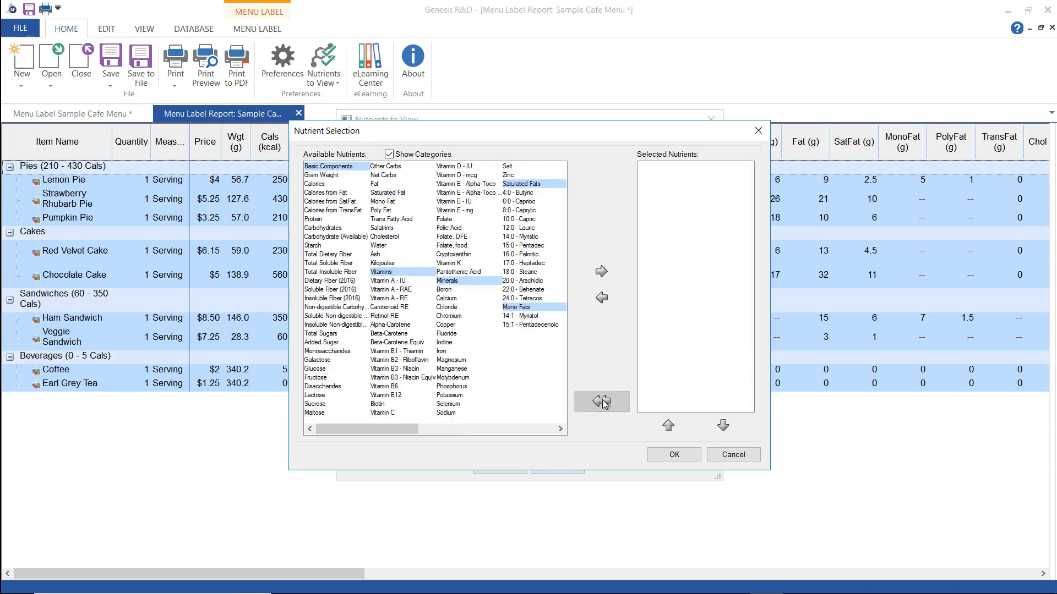
left_click(326, 185)
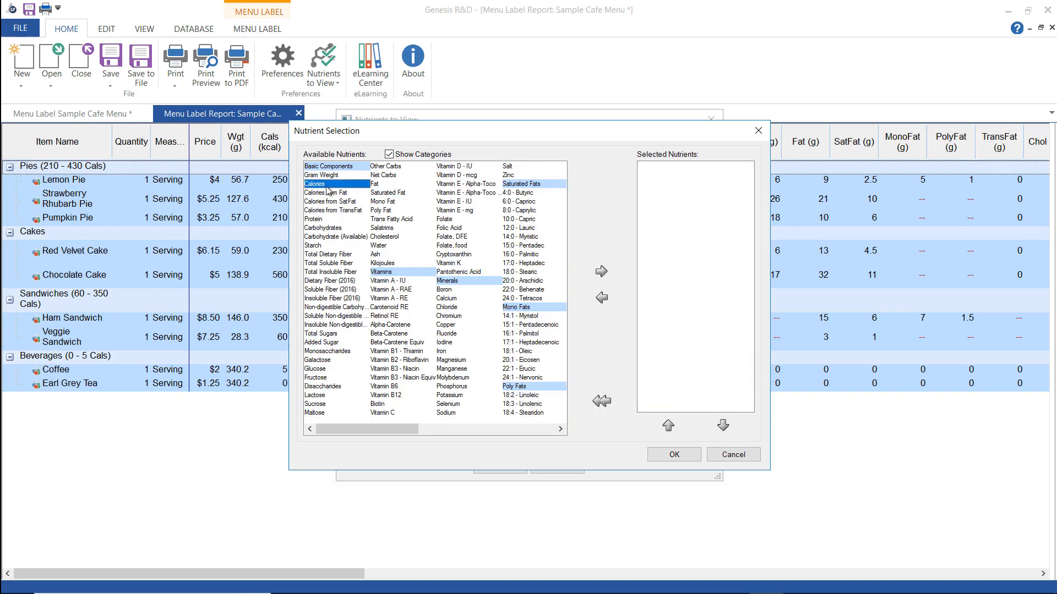
left_click(601, 277)
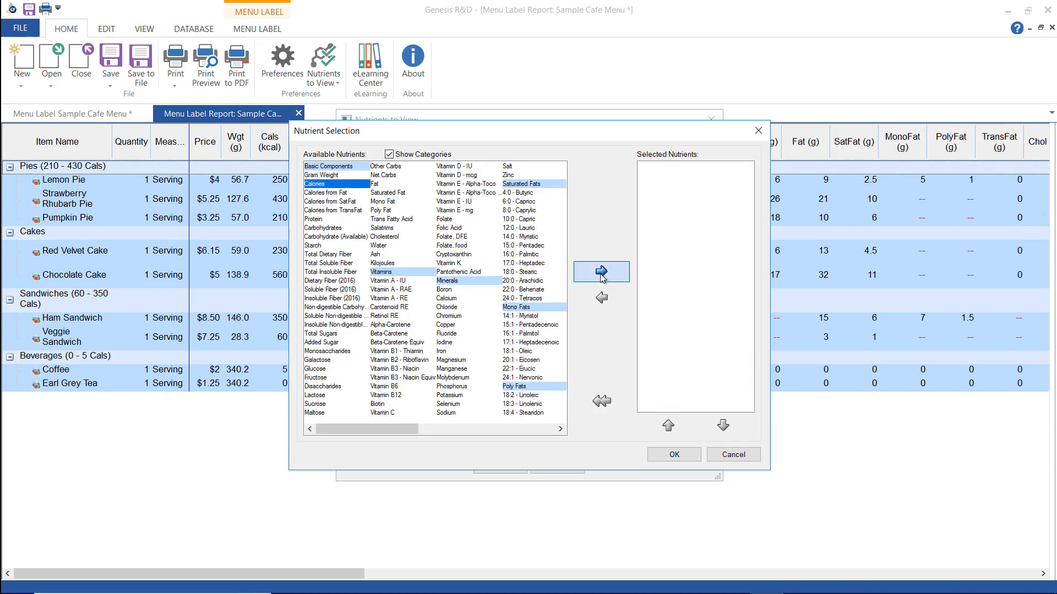
left_click(675, 455)
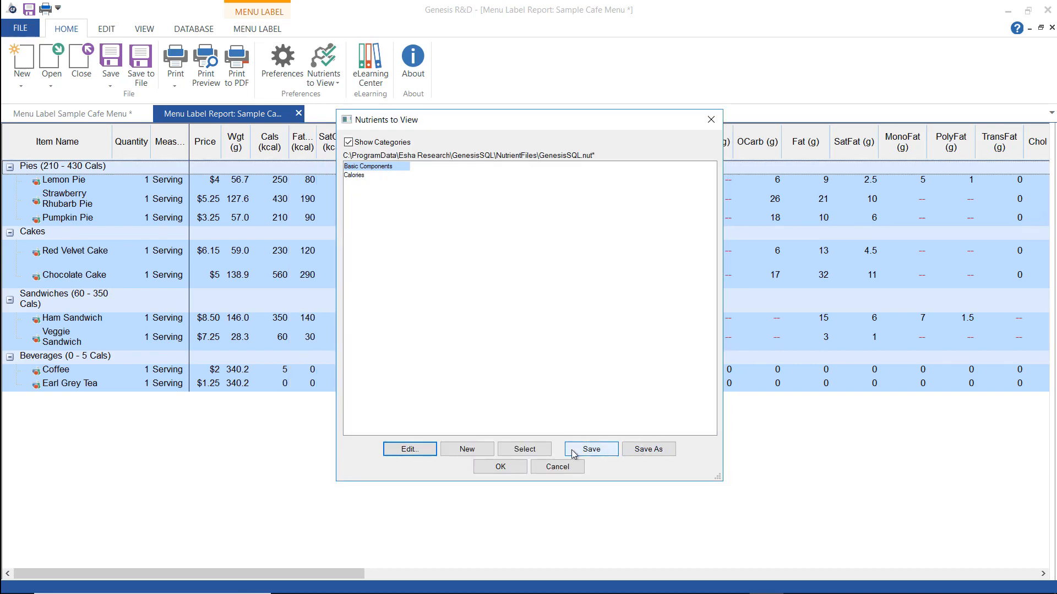
- Save the nutrient list as a new nutrient file named "calories-only" and apply it to the report
left_click(644, 449)
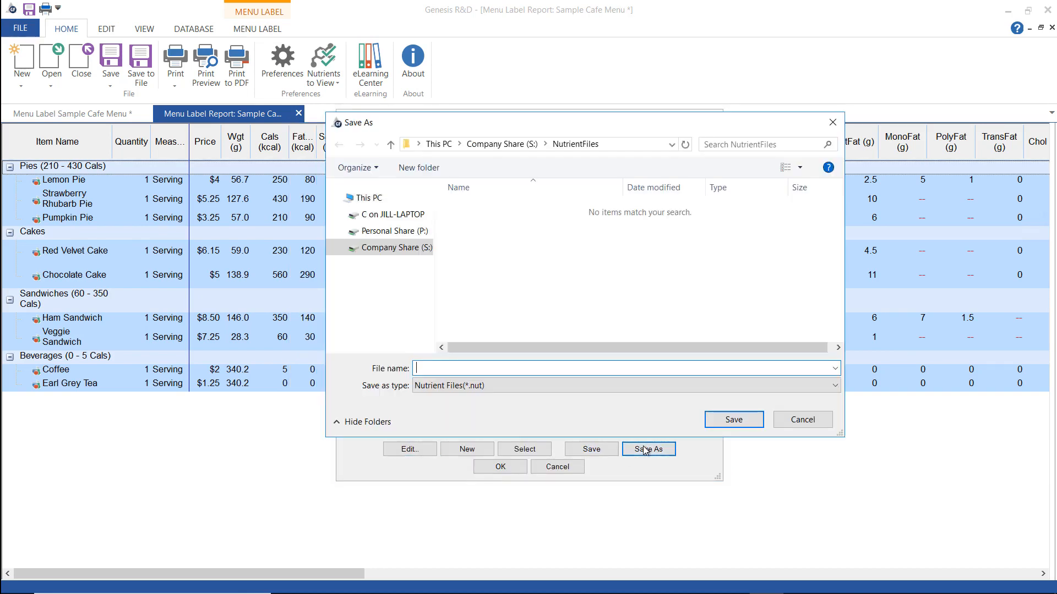
type("calories-only")
left_click(760, 421)
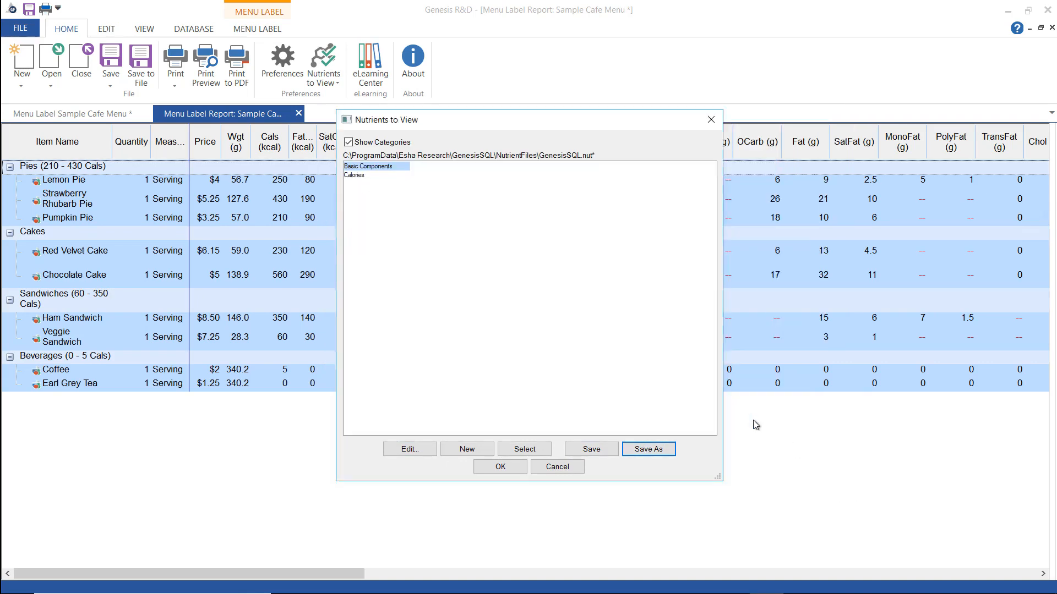
left_click(518, 466)
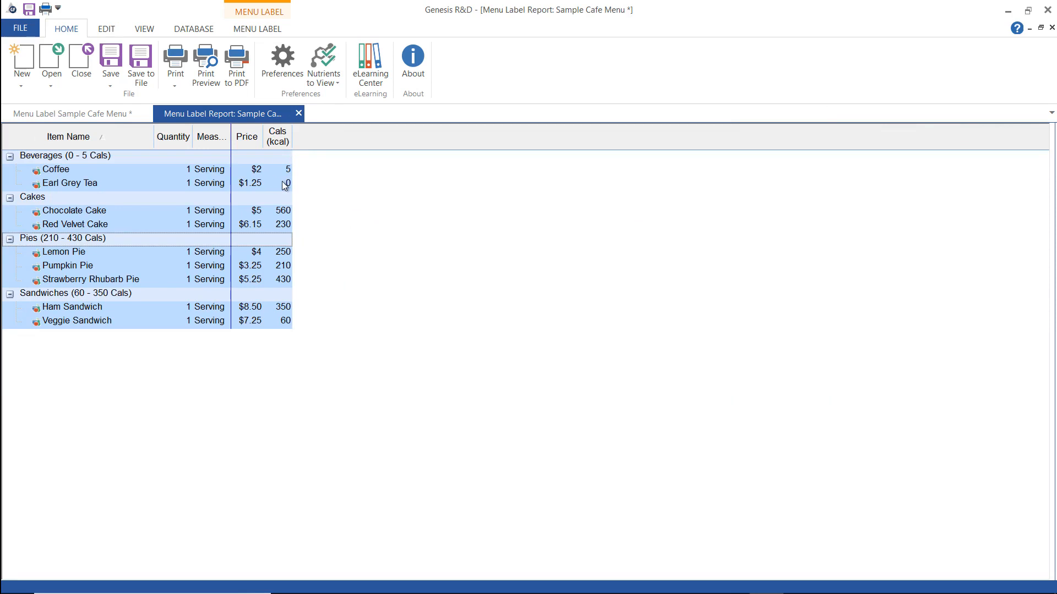
- Display the Allergens columns in the Menu Label Report and hide them again
left_click(266, 31)
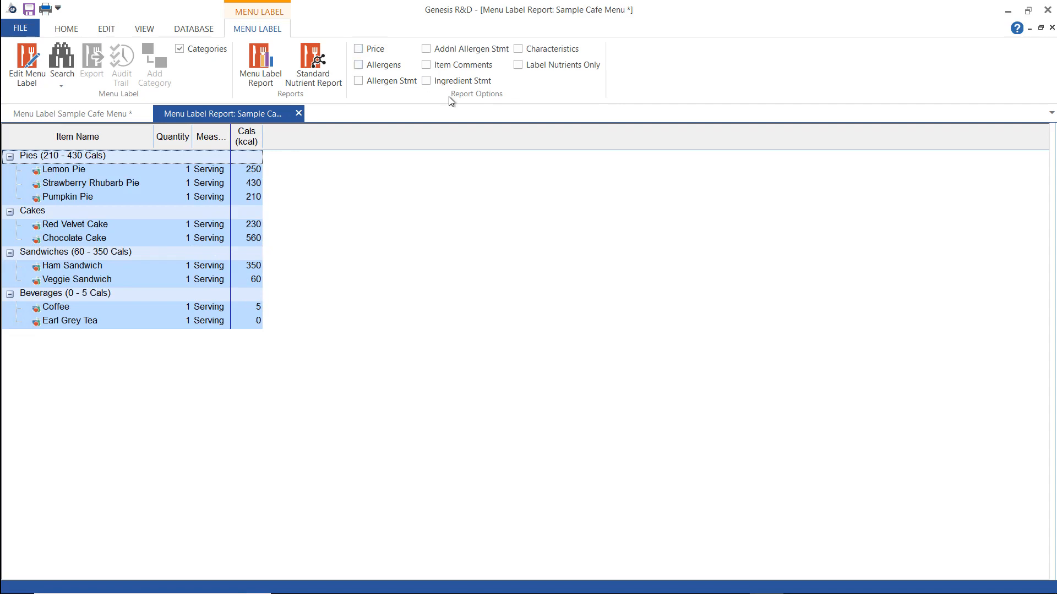
left_click(358, 67)
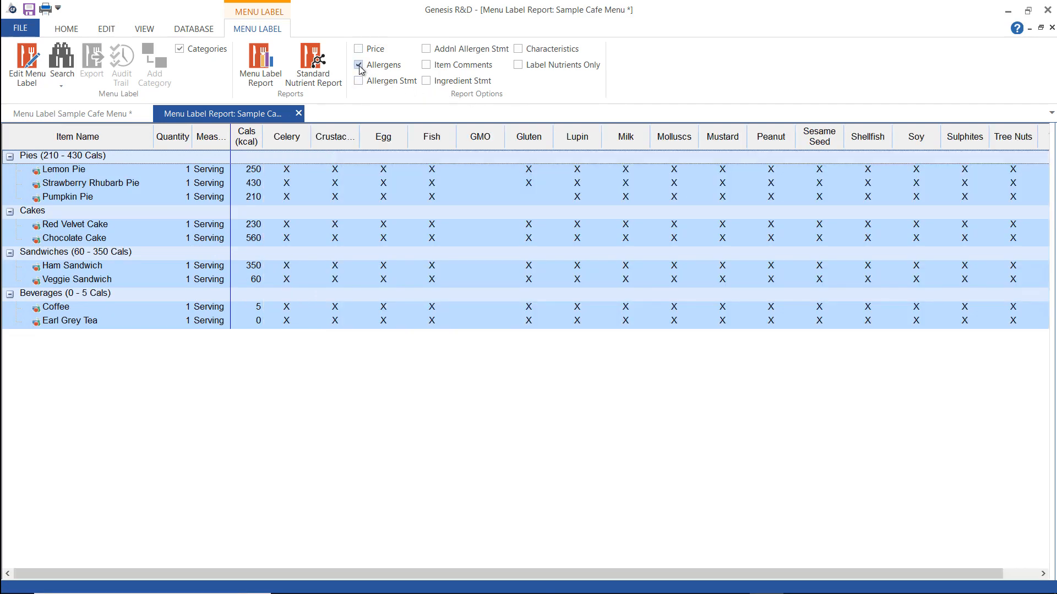
left_click(359, 66)
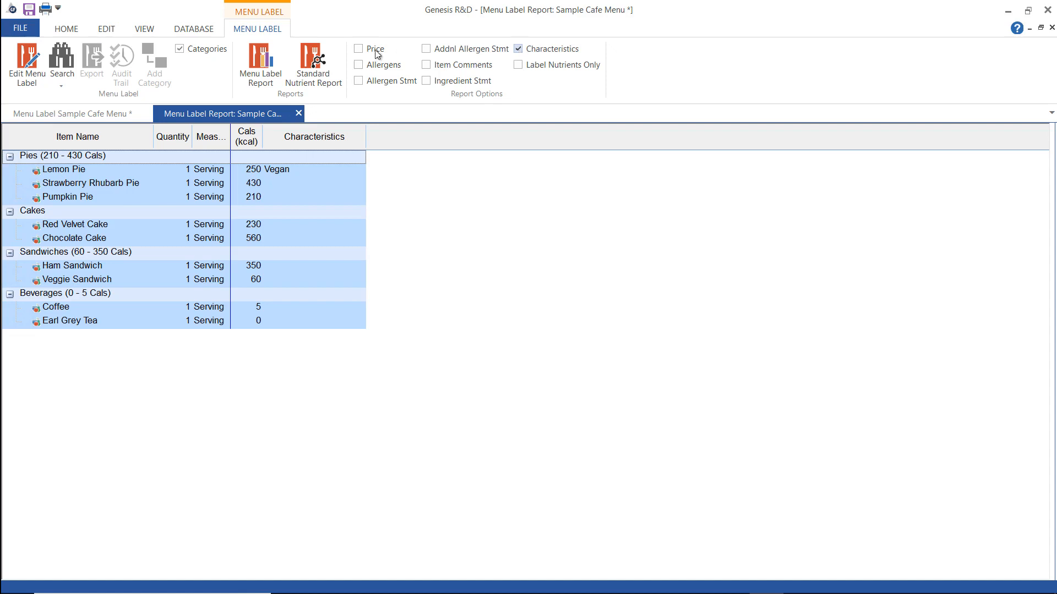
- Open the Standard Nutrient Report for the Sample Cafe Menu
left_click(315, 60)
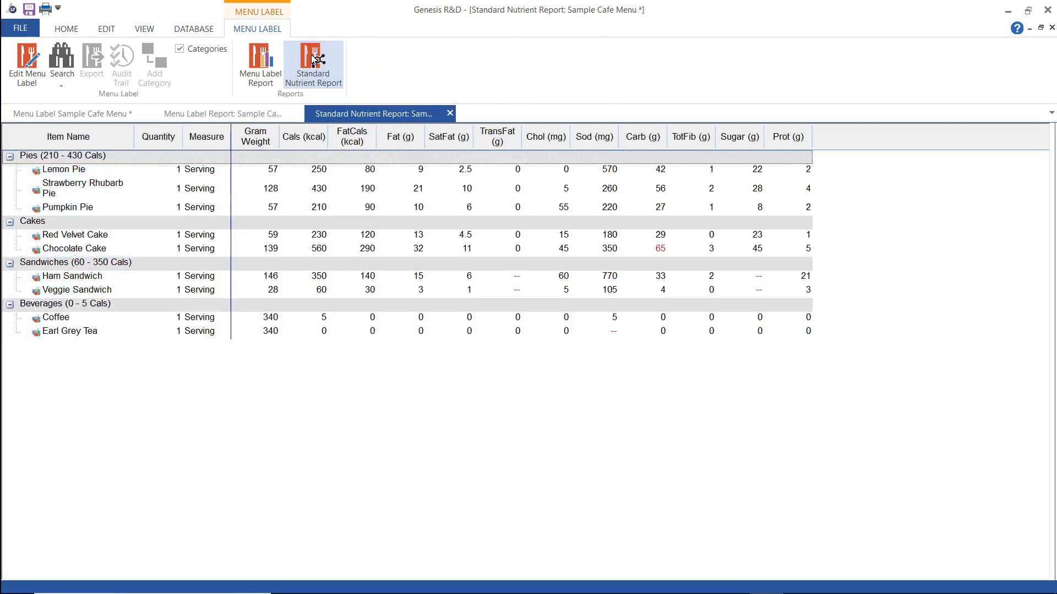